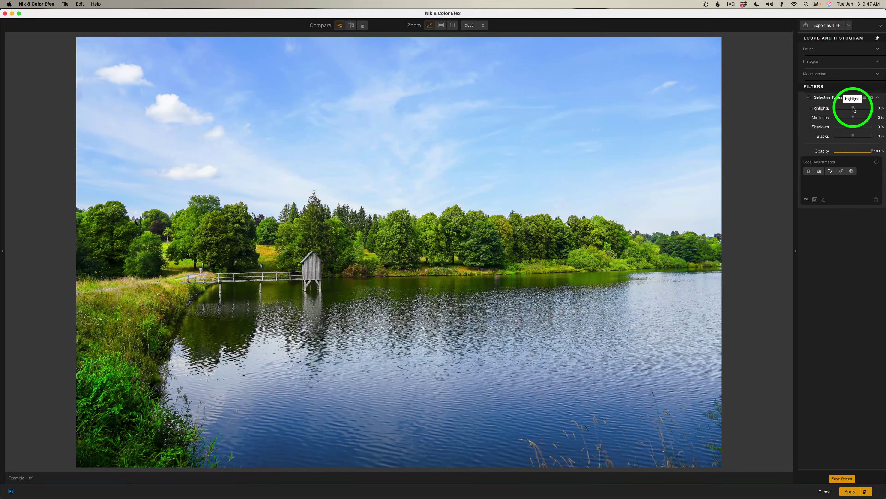
drag(858, 109, 851, 138)
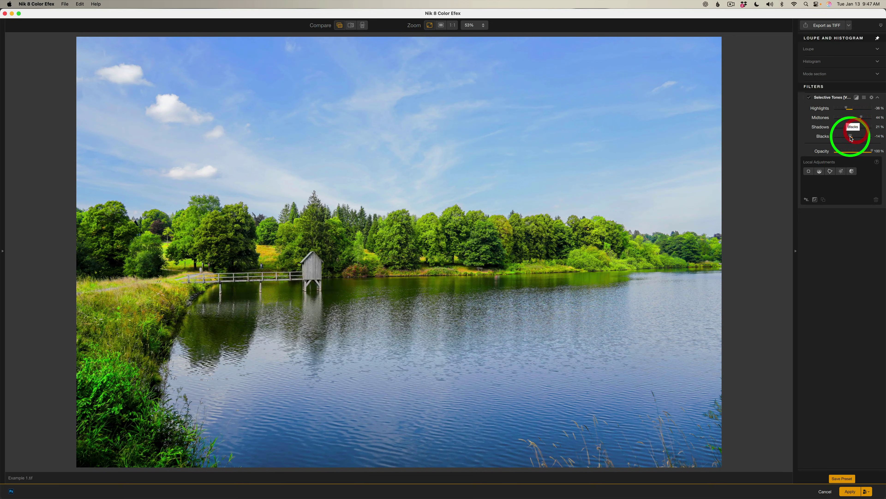
click(864, 98)
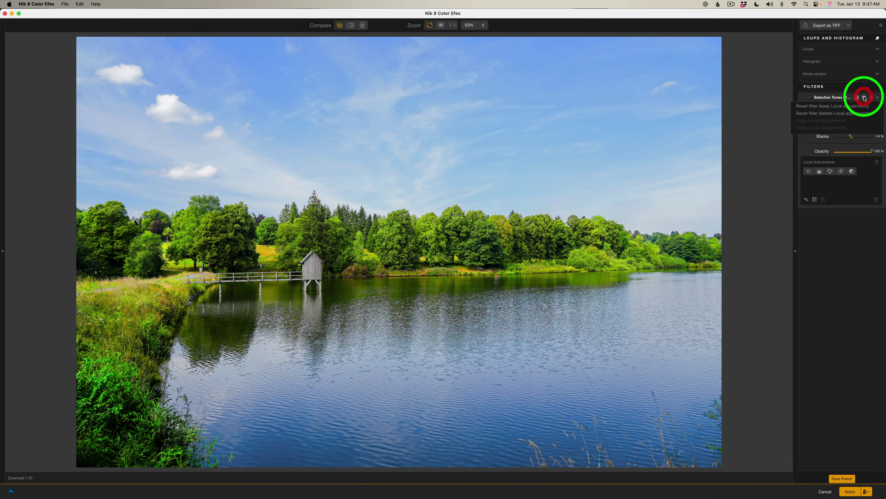
click(851, 114)
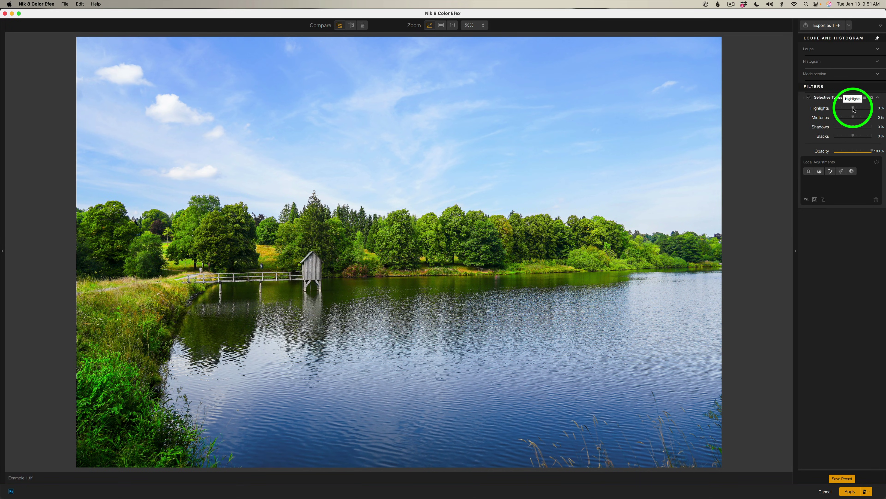
Set the Selective Tones filter to highlights -35%, midtones -64% and shadows 37%, and compare the photo with the filter off and on
drag(854, 109, 848, 111)
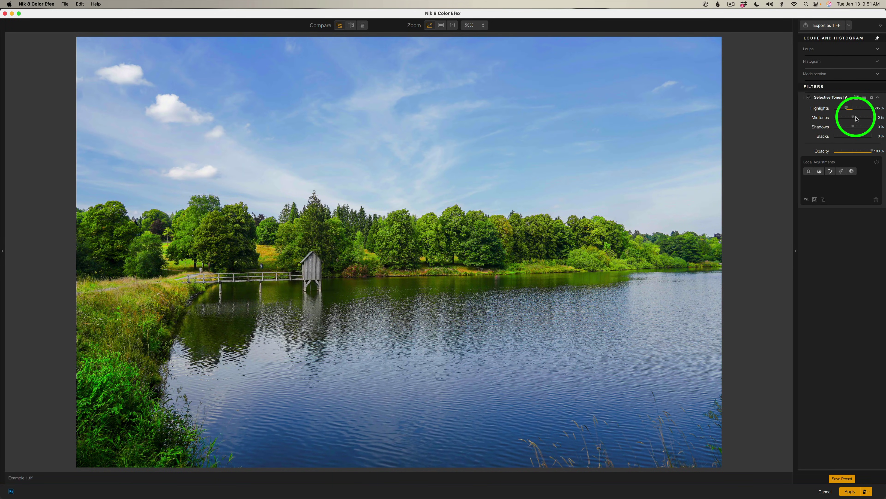
drag(853, 118, 843, 119)
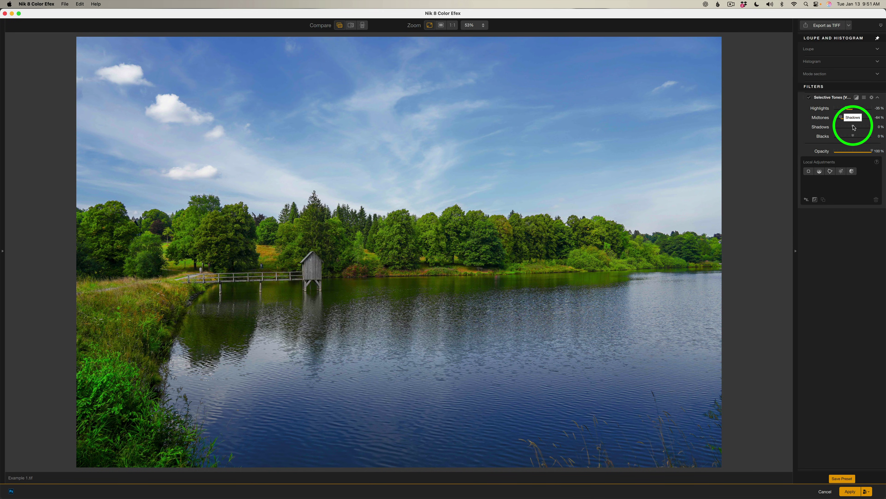
drag(854, 127, 861, 128)
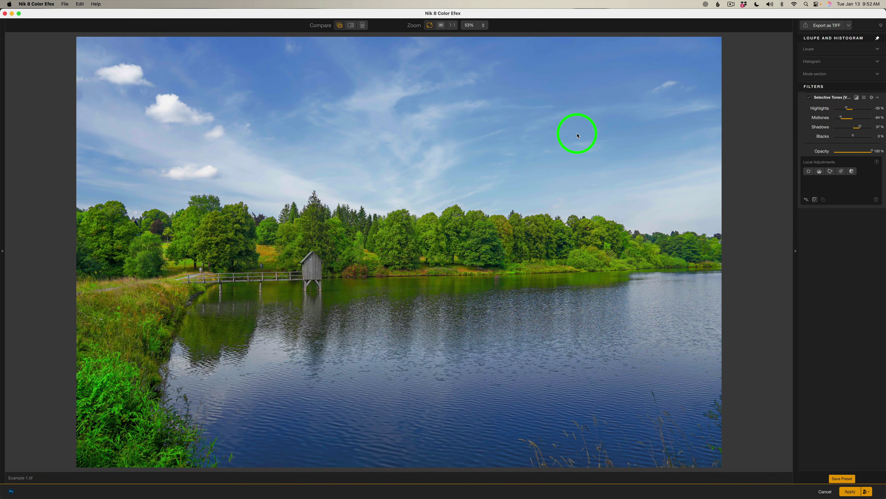
click(809, 98)
click(809, 98)
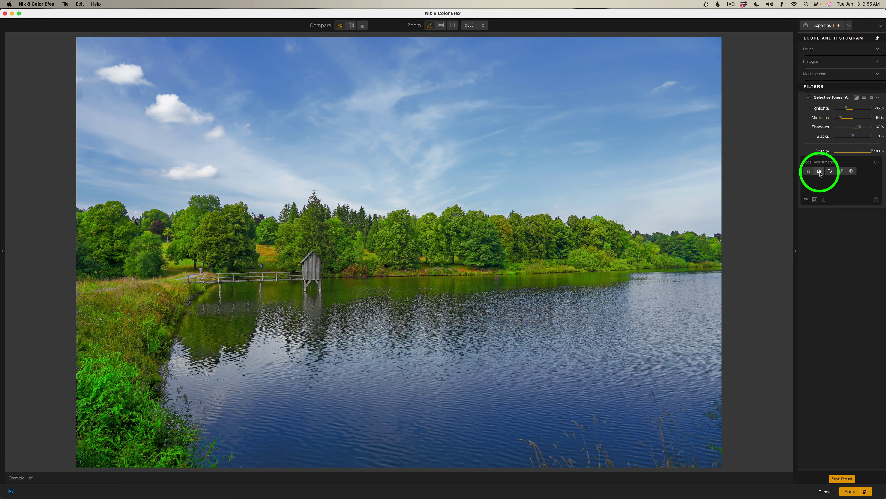
Restrict the filter to the sky with a horizontal control line fading down into the treeline, and display its mask
click(821, 171)
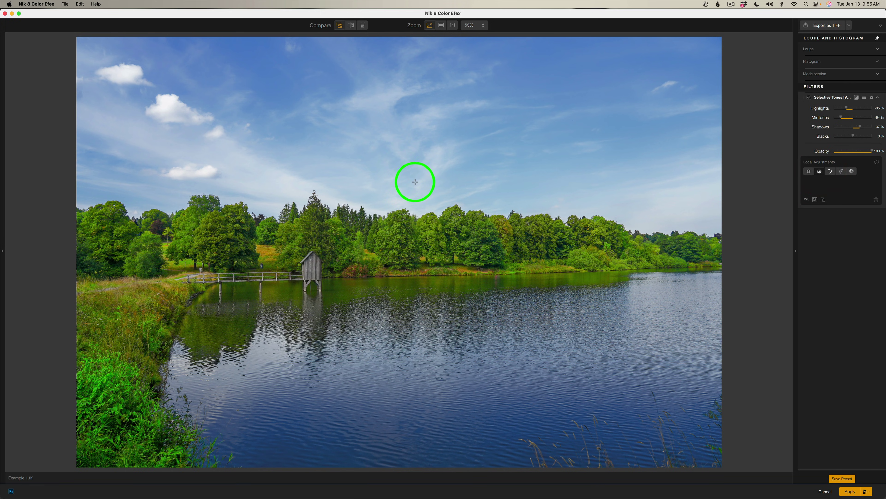
drag(416, 173, 415, 223)
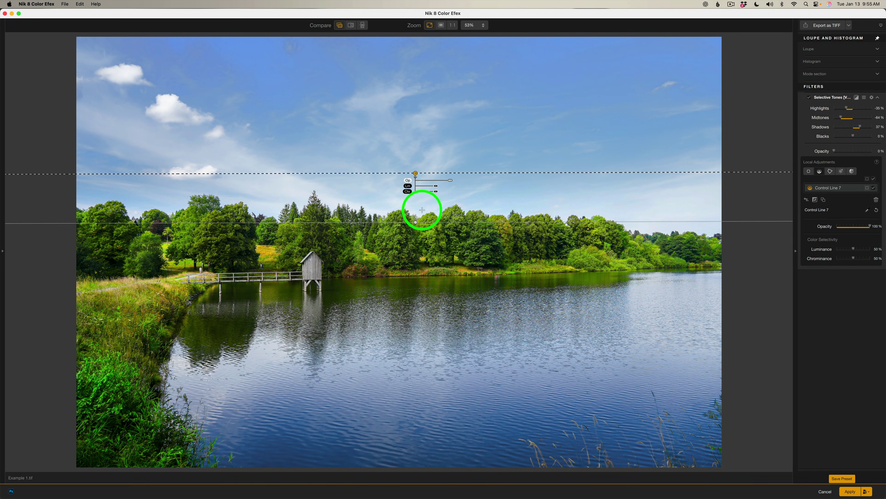
click(867, 188)
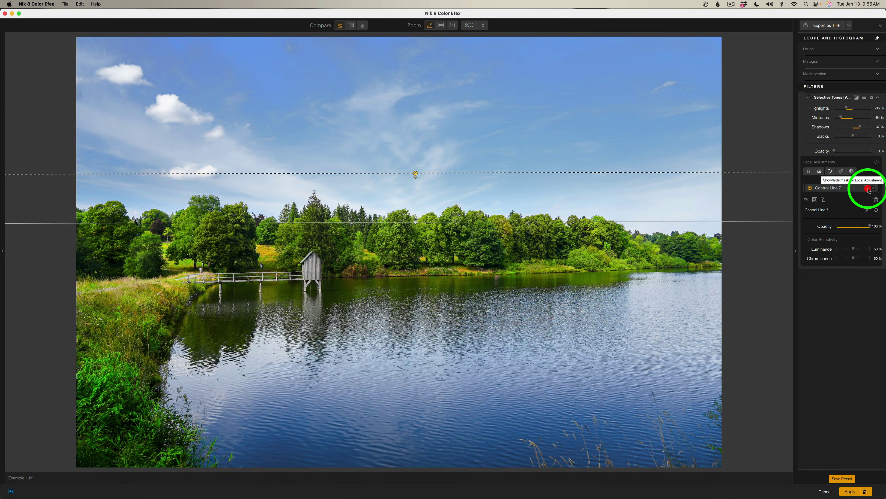
click(868, 188)
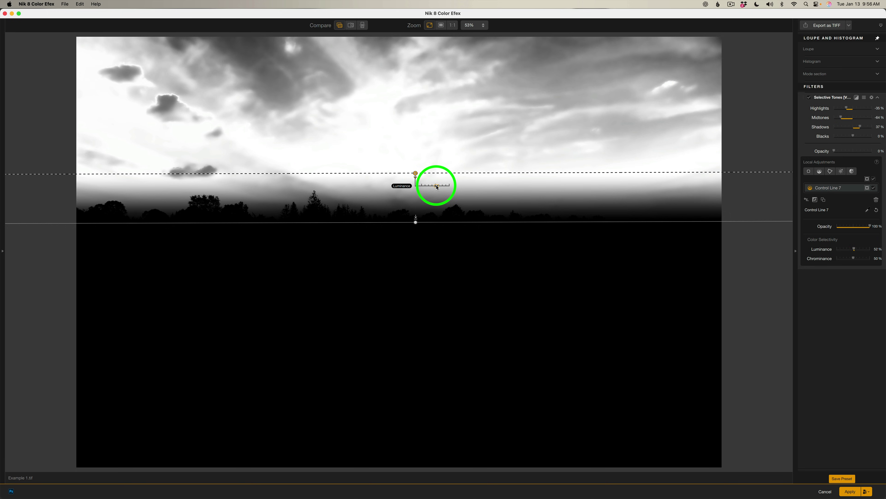
Set the sky control line's luminance and chrominance selectivity to 0%, hide its mask, and compare the filter off and on
drag(436, 187, 414, 192)
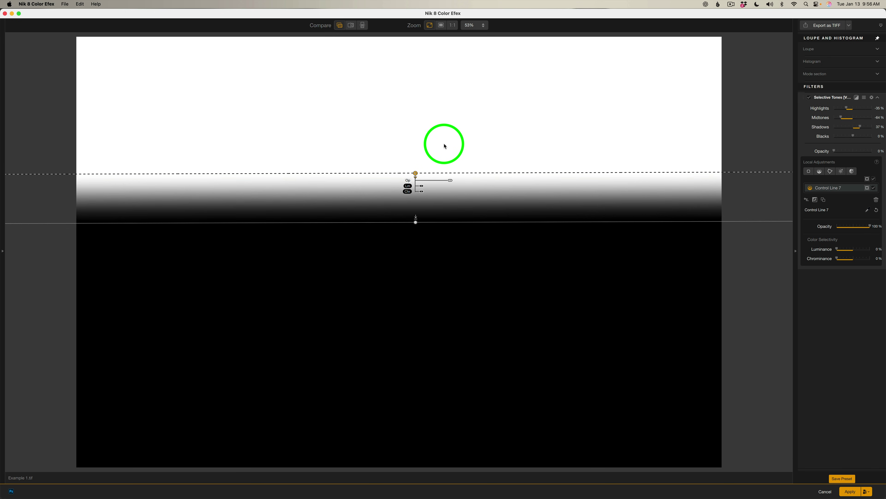
click(867, 188)
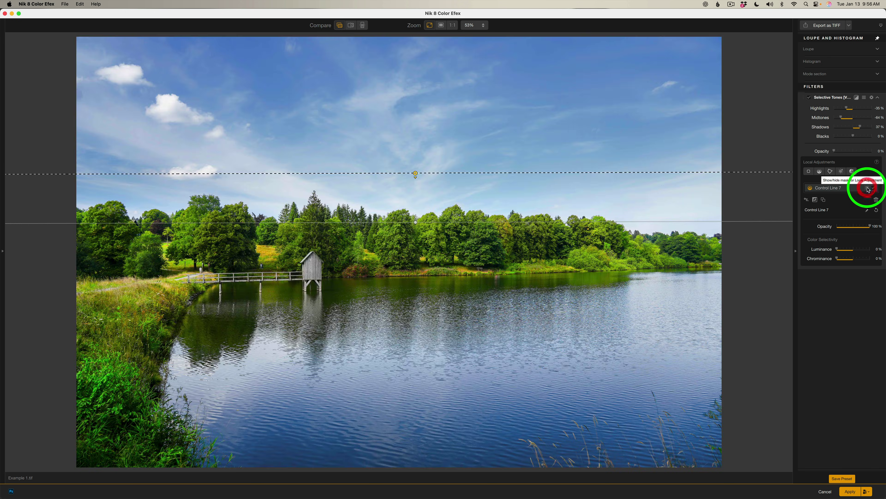
click(810, 98)
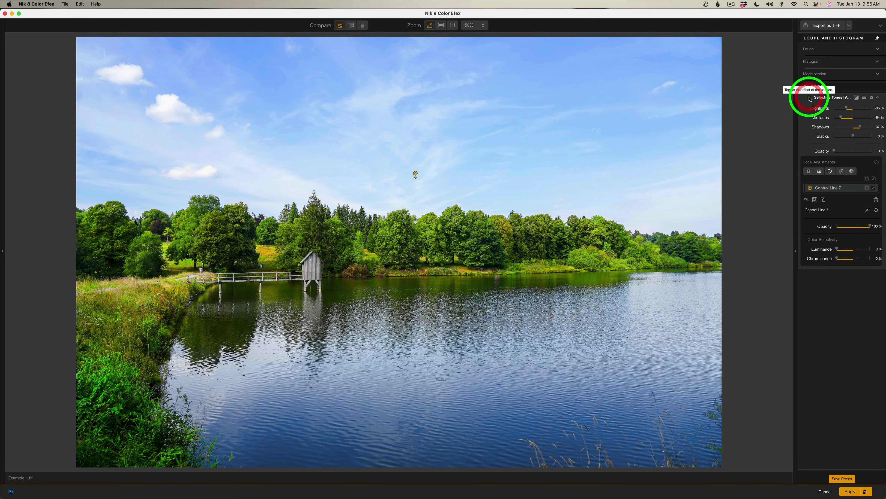
click(809, 99)
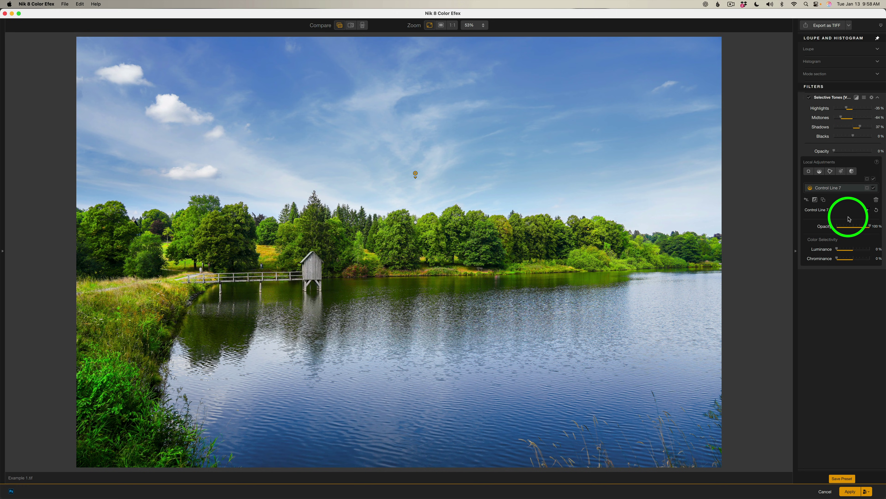
Add a second Selective Tones [Viveza] filter from the All Nik filter list
click(4, 251)
scroll(50, 296, down, 10)
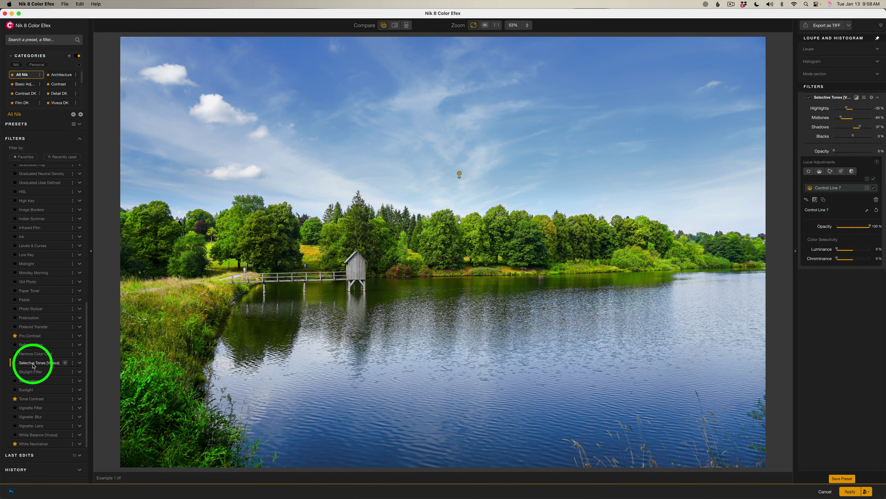
click(65, 363)
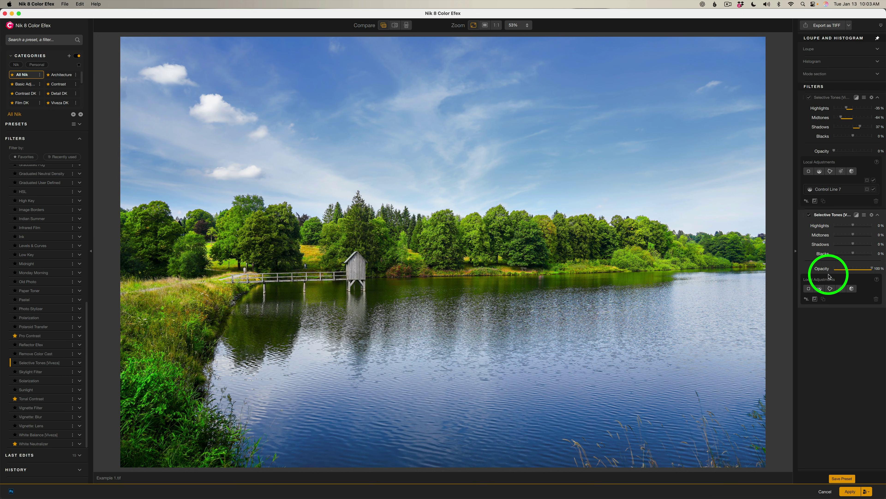
Place a control line for the second filter at the far shoreline, fading upward to the top of the trees
click(819, 288)
drag(480, 287, 478, 208)
click(484, 220)
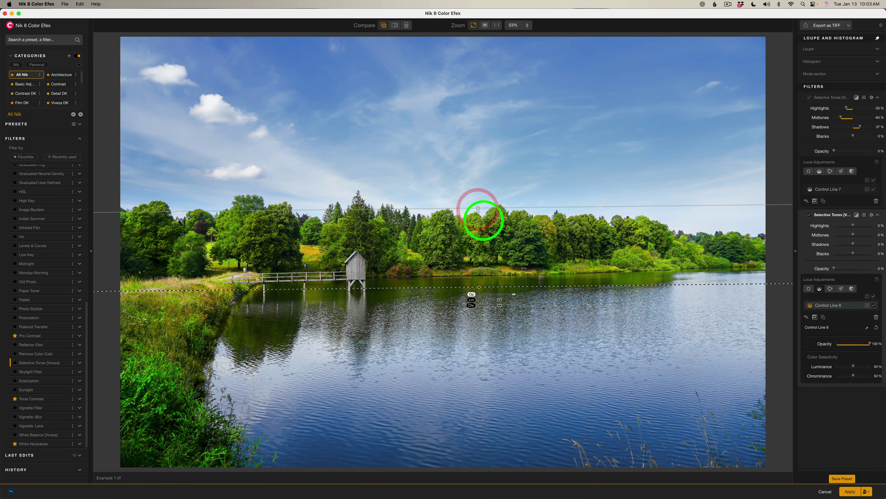
With the mask shown, set the foreground control line's luminance and chrominance selectivity to 0% and level the line, then hide the mask
click(868, 305)
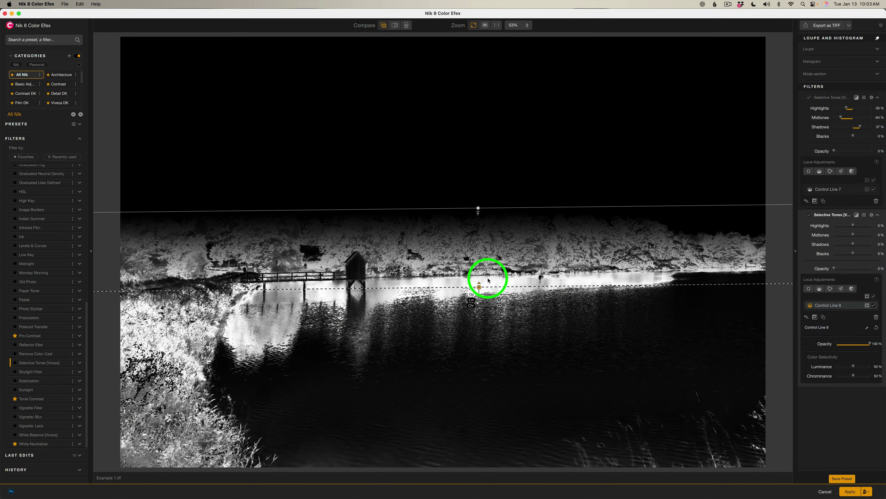
drag(500, 300, 466, 303)
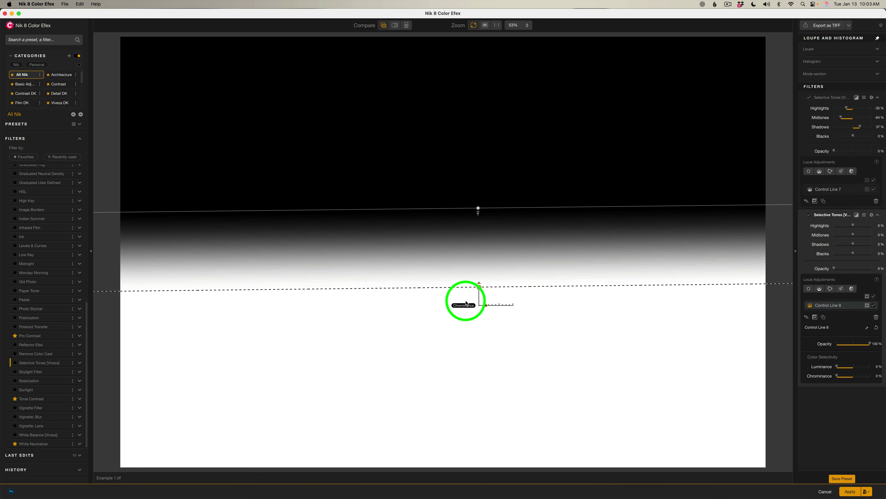
drag(578, 207, 588, 202)
drag(476, 208, 480, 208)
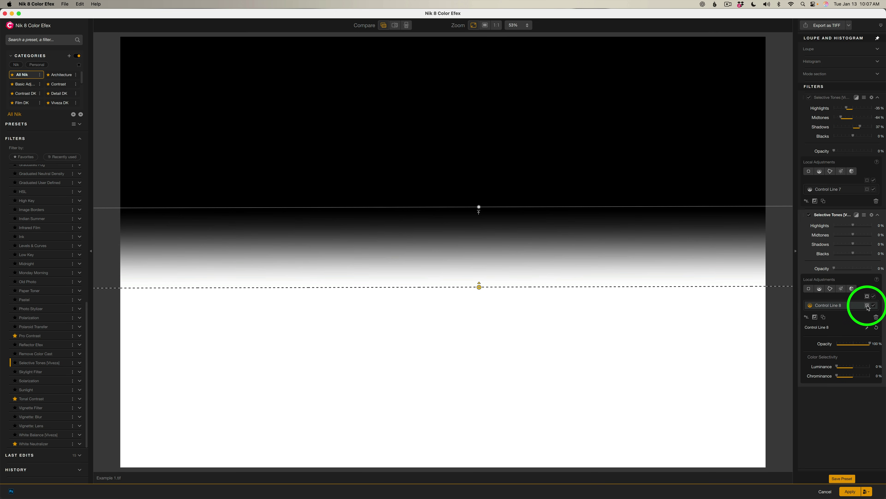
click(867, 305)
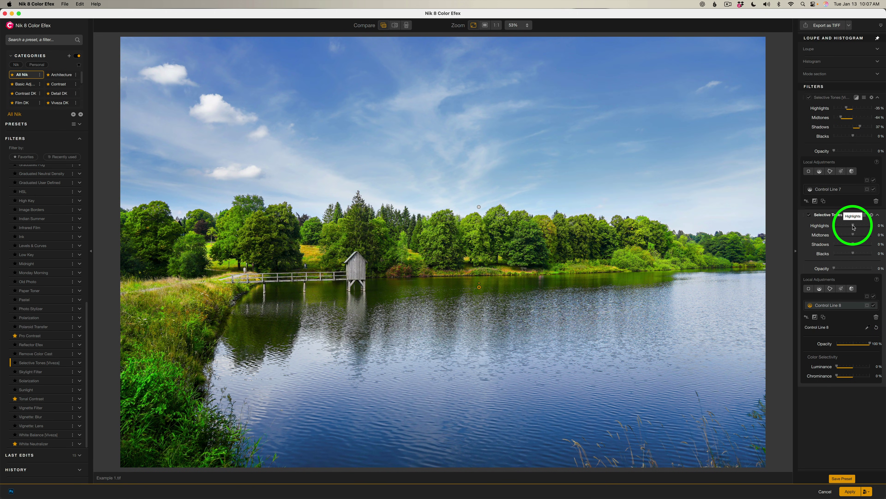
Set the second Selective Tones filter to highlights -44%, midtones 35%, shadows 37% and blacks -6%
drag(852, 225, 846, 226)
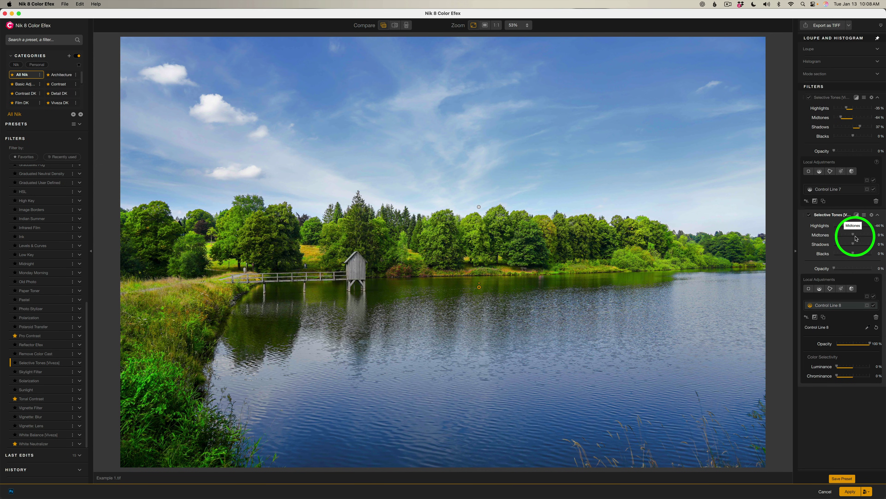
drag(853, 235, 860, 246)
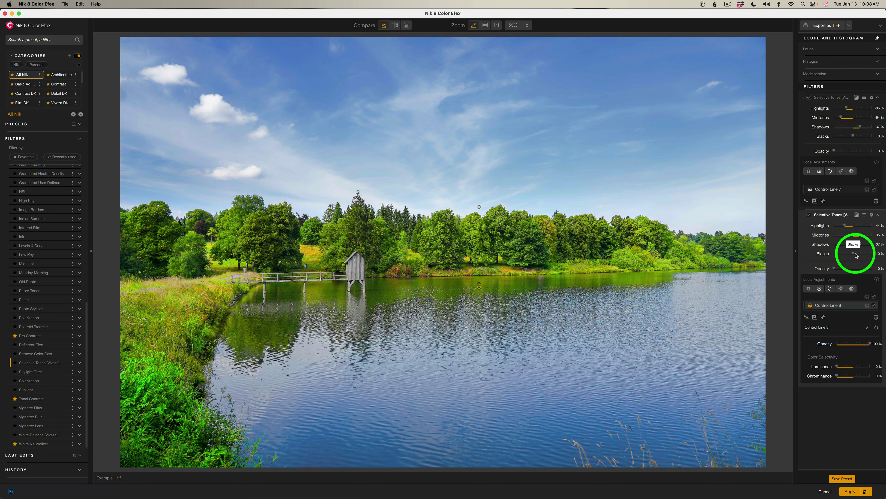
mouse_move(853, 255)
mouse_down()
mouse_move(866, 255)
mouse_move(854, 256)
mouse_up()
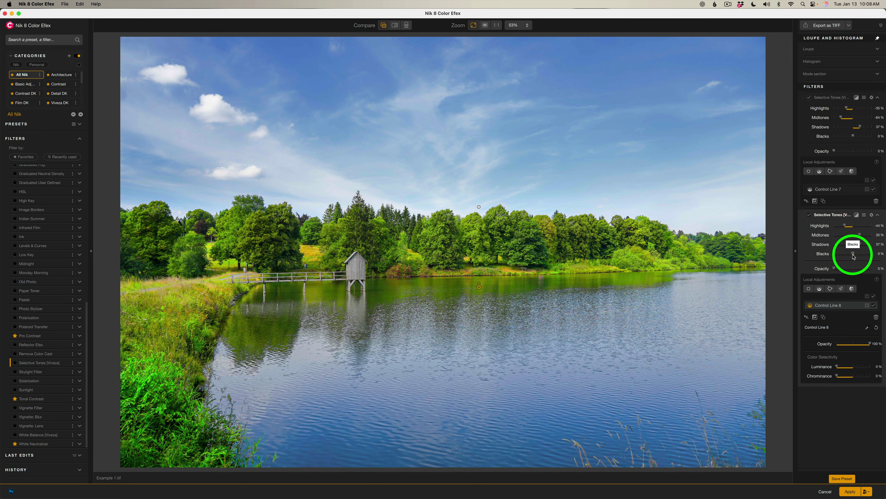
drag(853, 255, 852, 255)
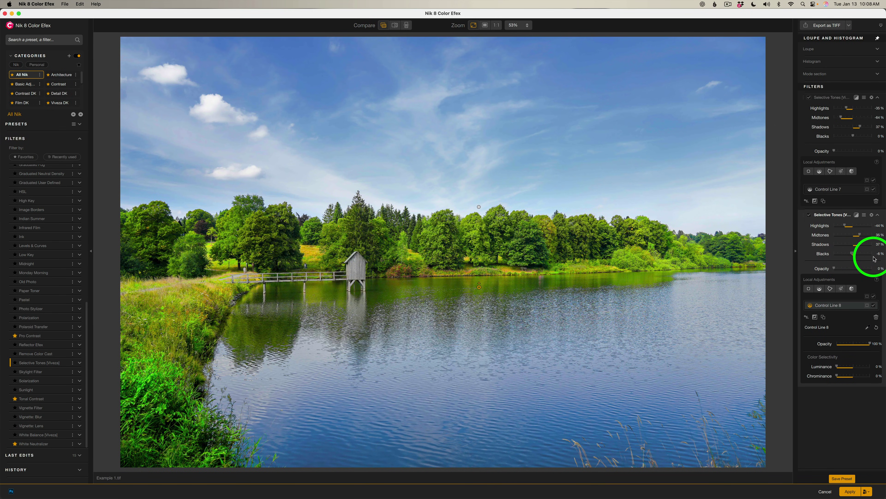
Compare the edited lake photo with the second filter off, and with the unedited original
click(810, 215)
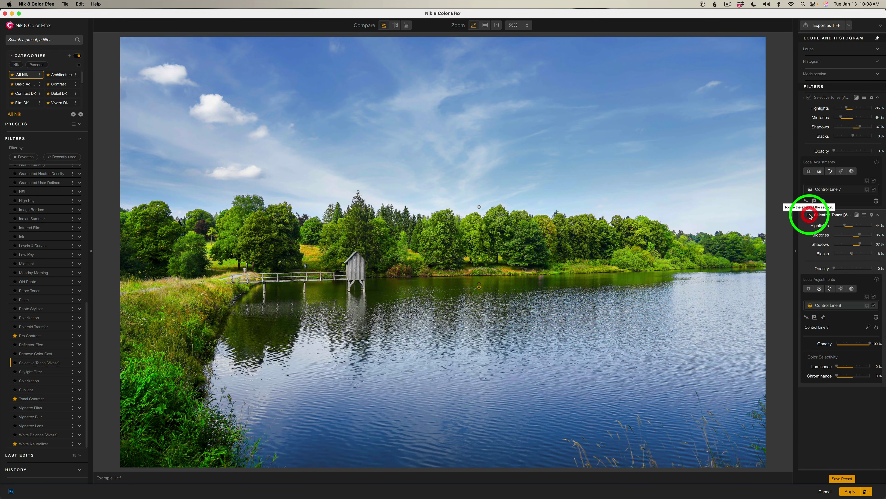
click(810, 214)
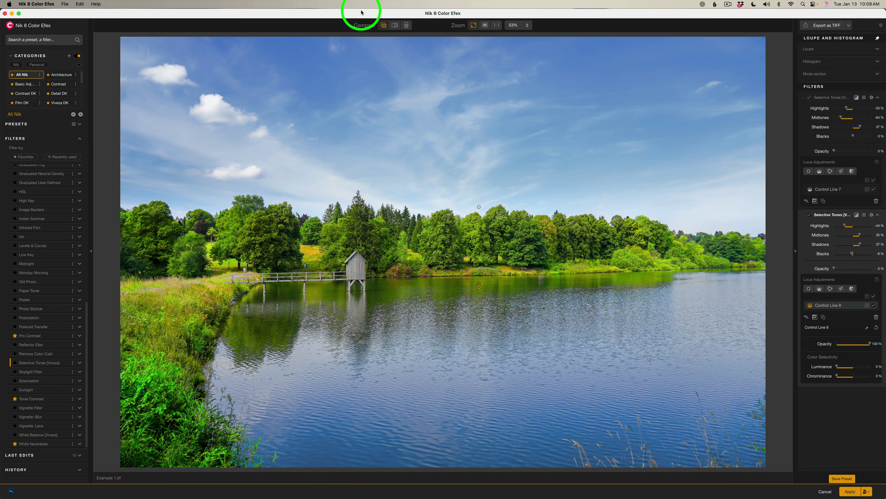
click(384, 27)
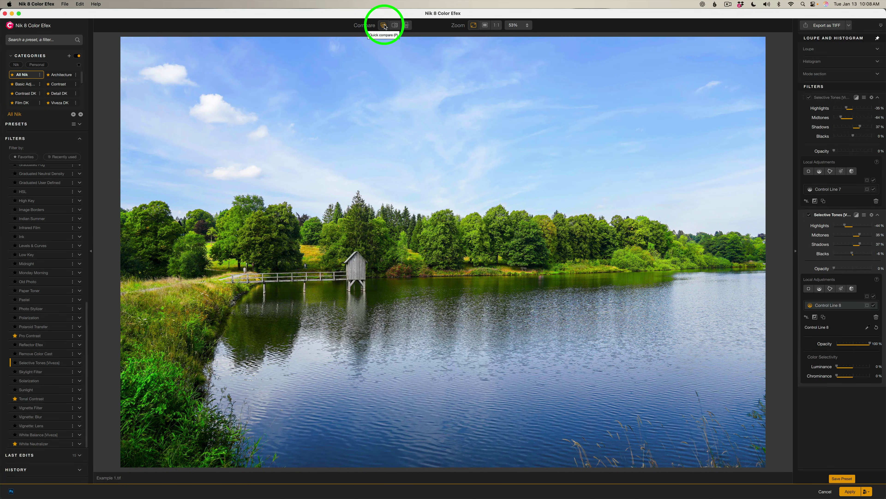
click(385, 26)
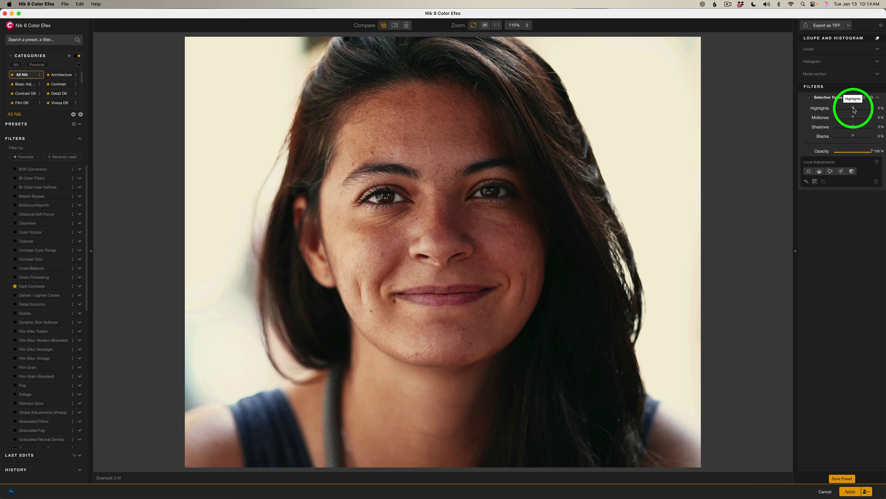
Set the portrait's Selective Tones filter to highlights -17%, midtones 51%, shadows 36% and blacks -10%
drag(853, 109, 850, 109)
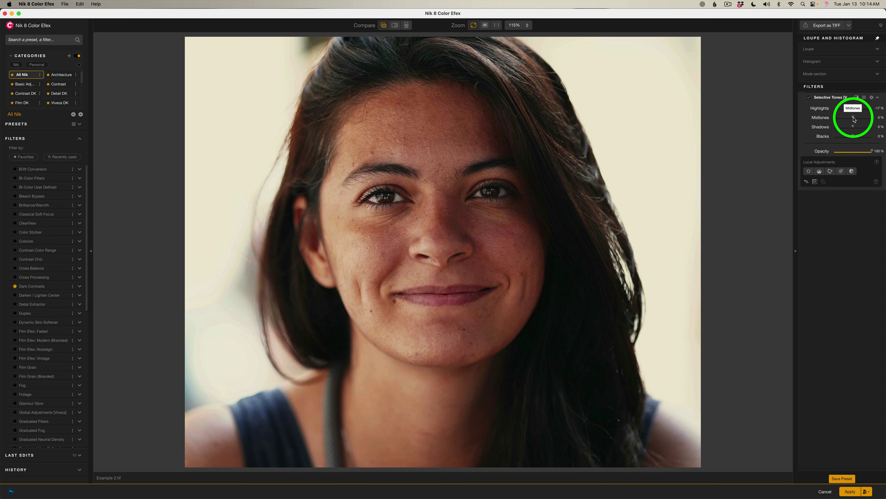
drag(855, 119, 864, 120)
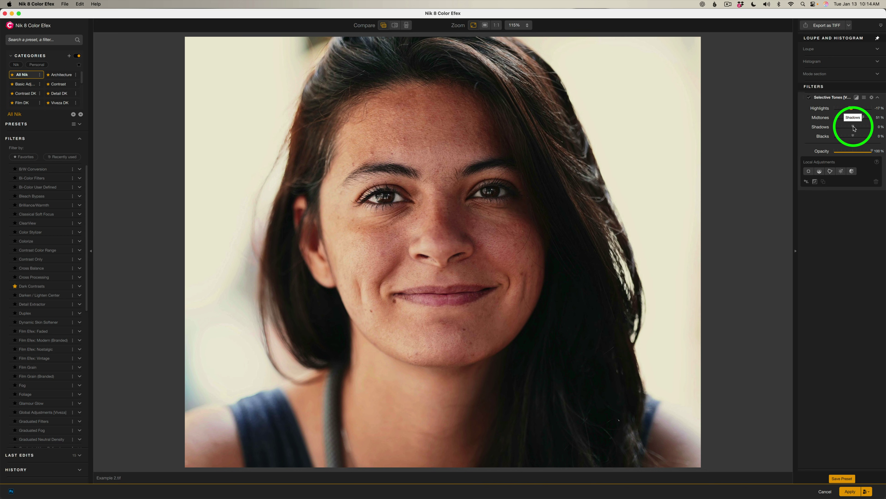
drag(854, 129, 861, 129)
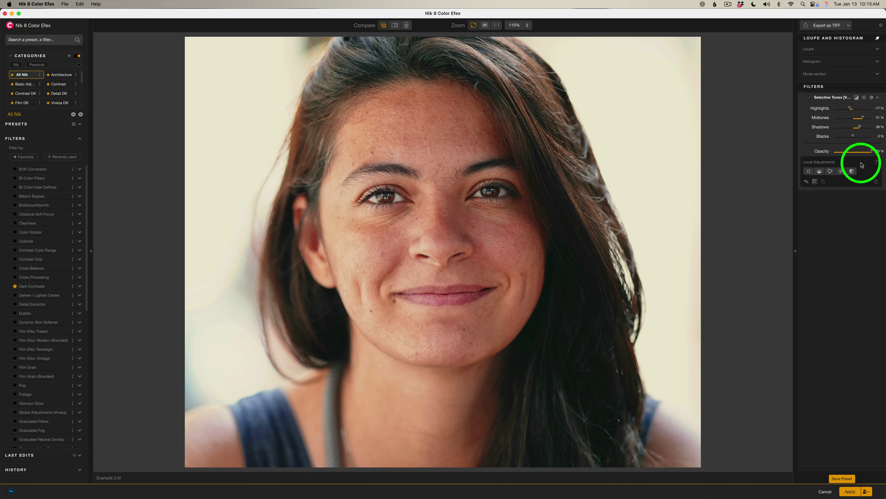
drag(854, 137, 853, 137)
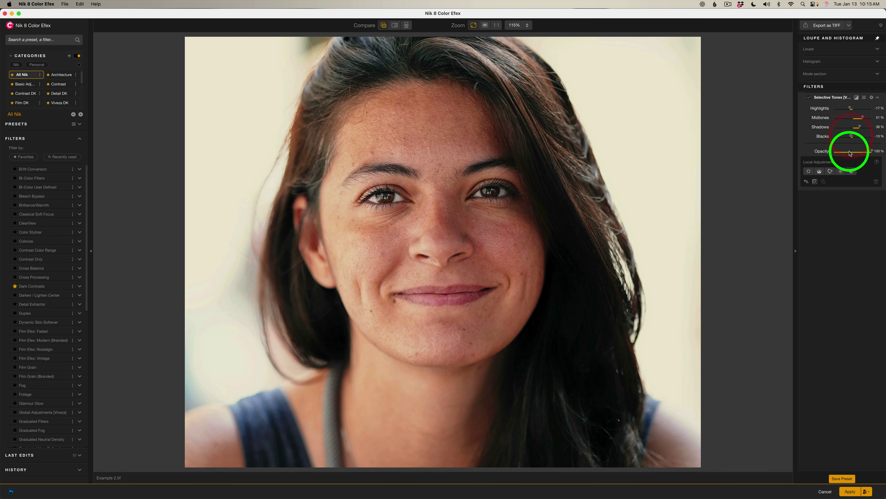
Compare the edited portrait with and without the Selective Tones filter
click(810, 99)
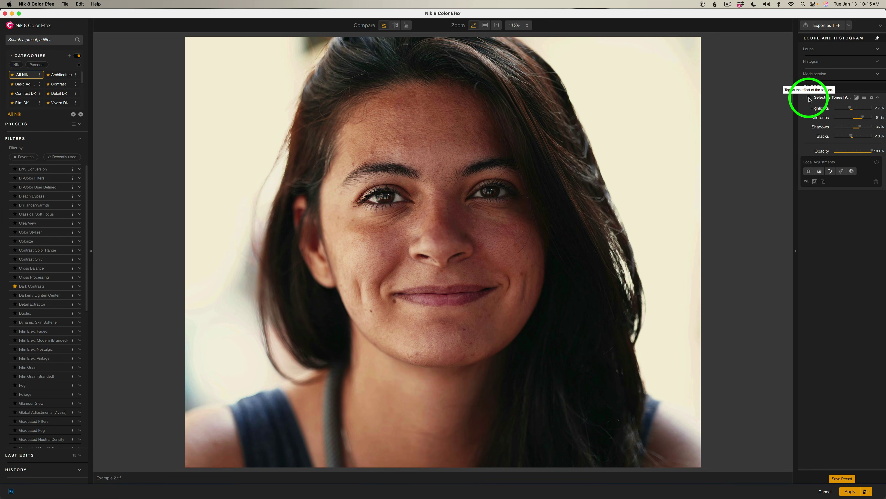
click(809, 98)
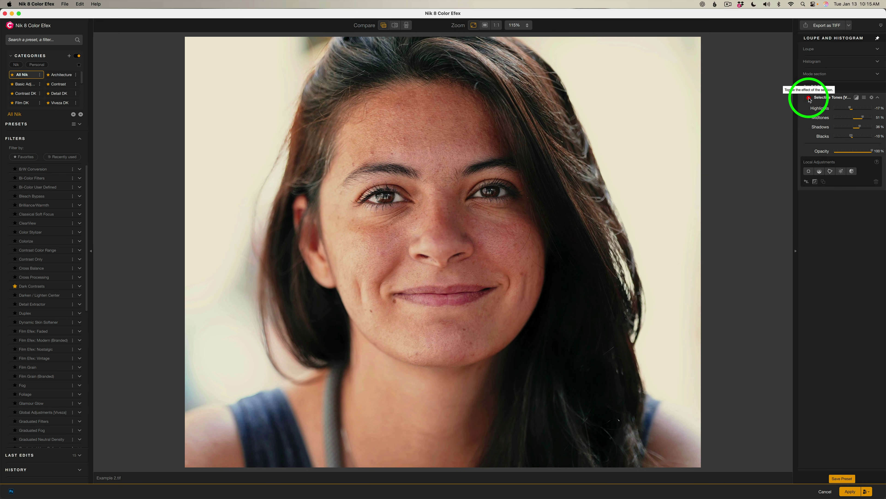
click(809, 99)
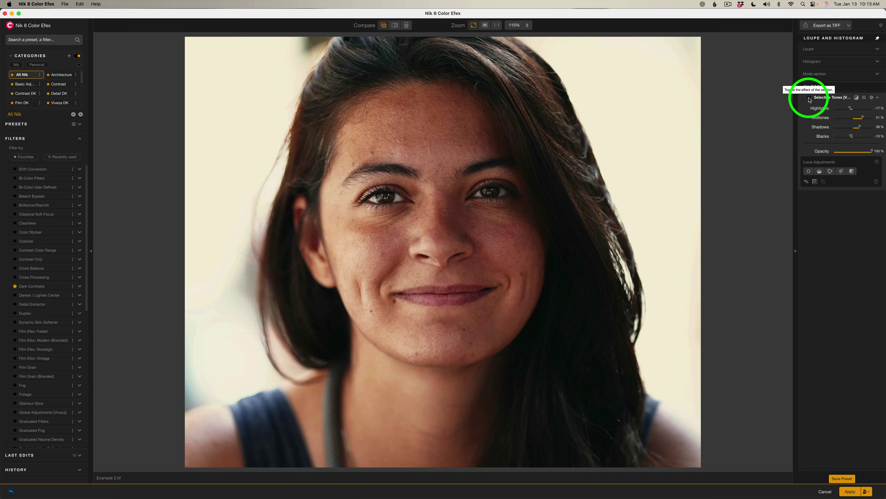
click(809, 99)
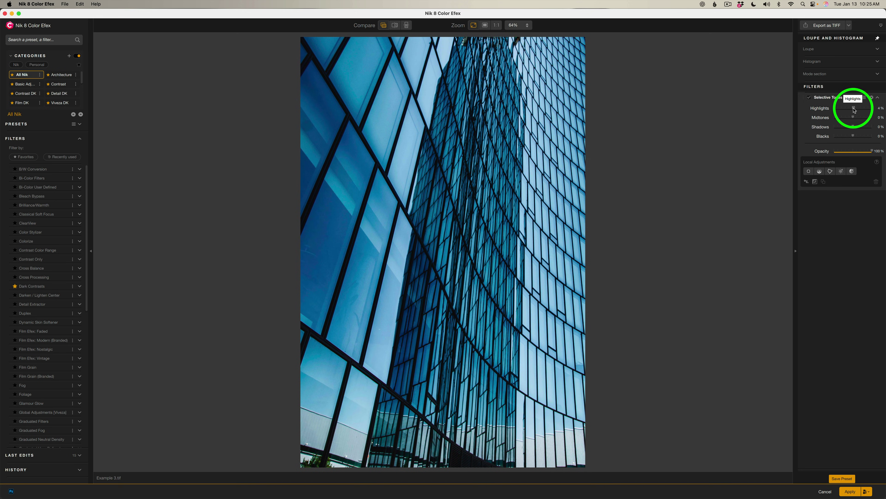
Set the glass building photo's highlights to 47%, midtones 23%, shadows 52% and blacks -19%, and view it with the filter off
drag(853, 109, 860, 109)
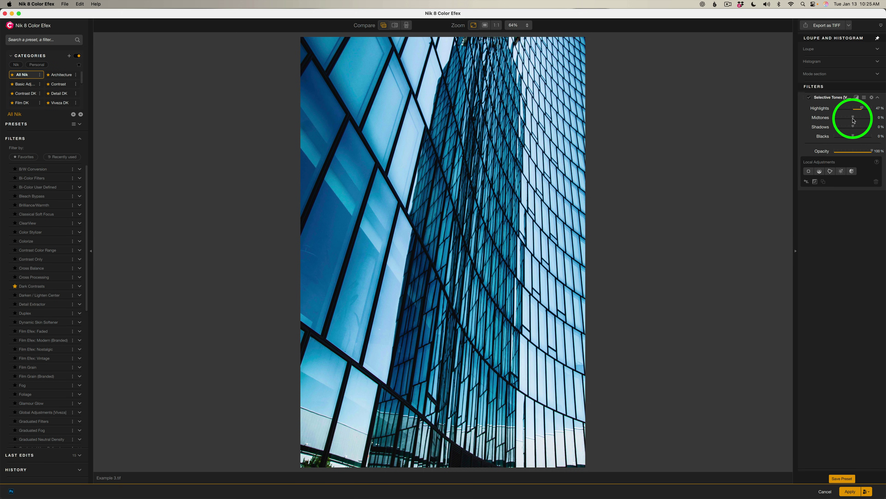
drag(854, 119, 863, 129)
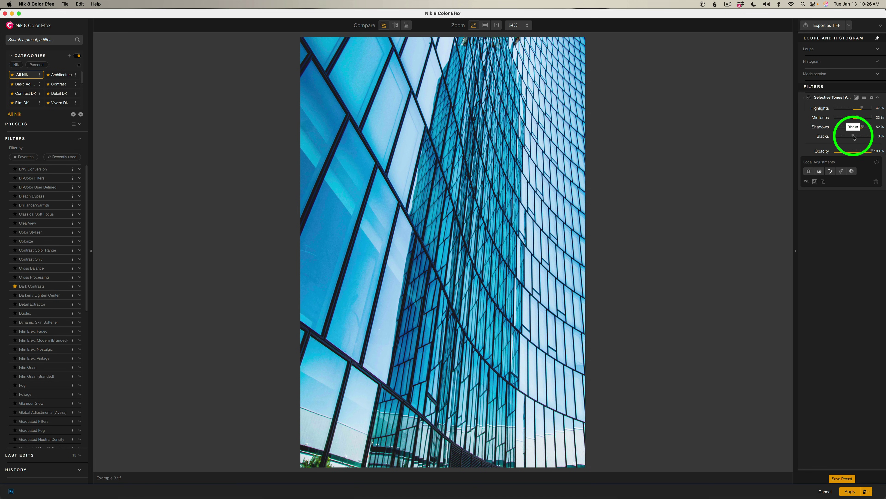
drag(854, 137, 851, 137)
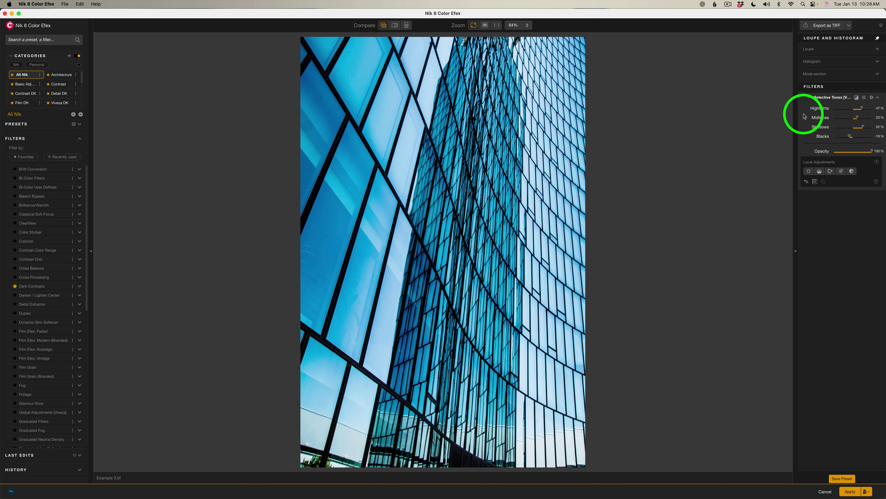
click(809, 98)
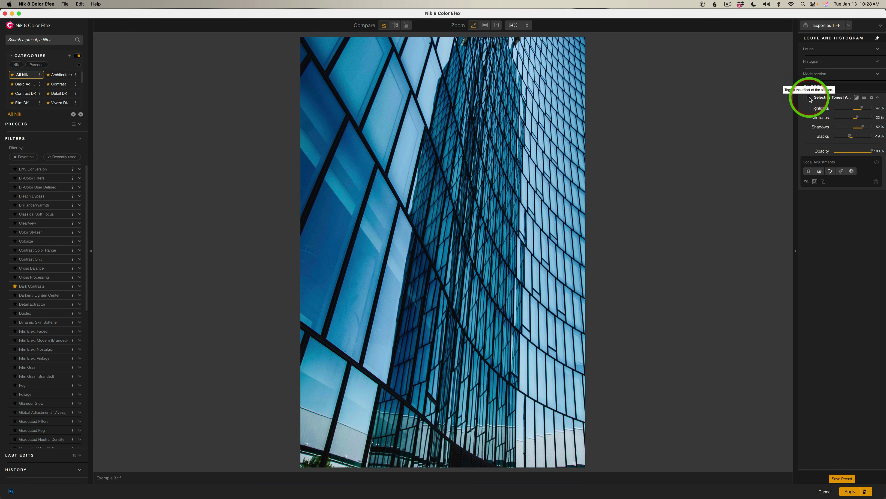
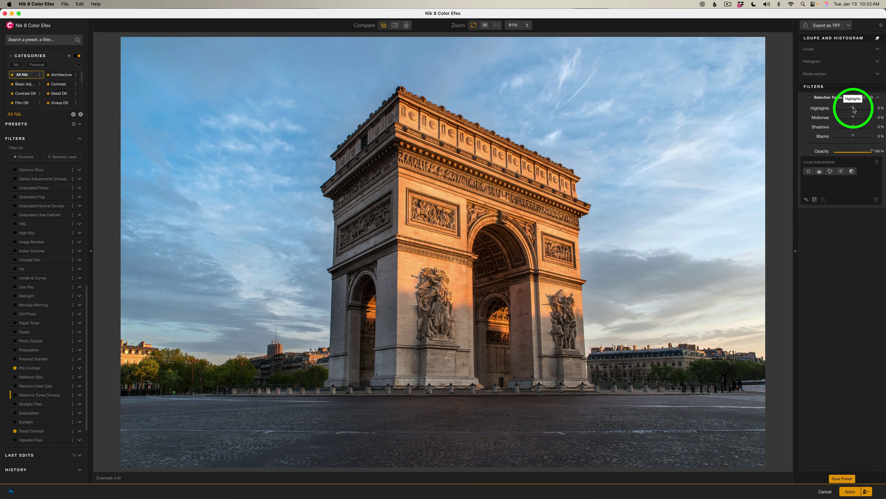
Set the triumphal arch photo's highlights to -20%, midtones 8%, shadows 37% and blacks -7%, and compare it with the filter off
drag(853, 109, 851, 109)
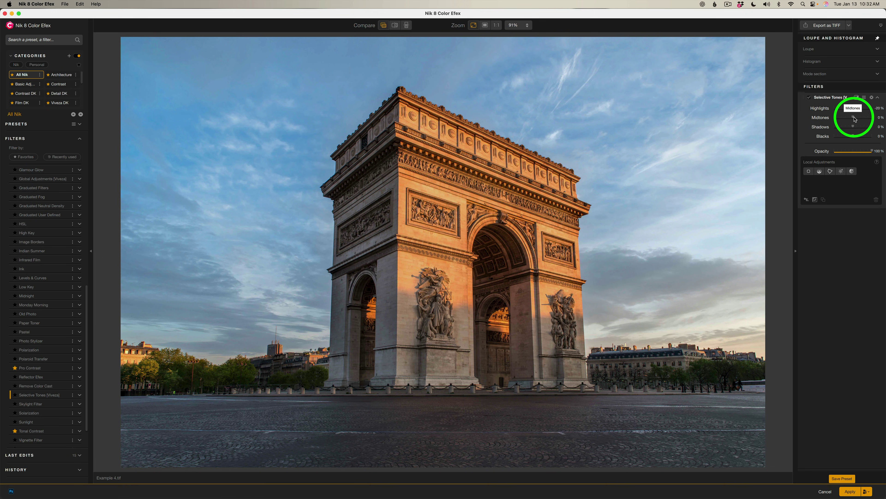
drag(854, 117, 855, 119)
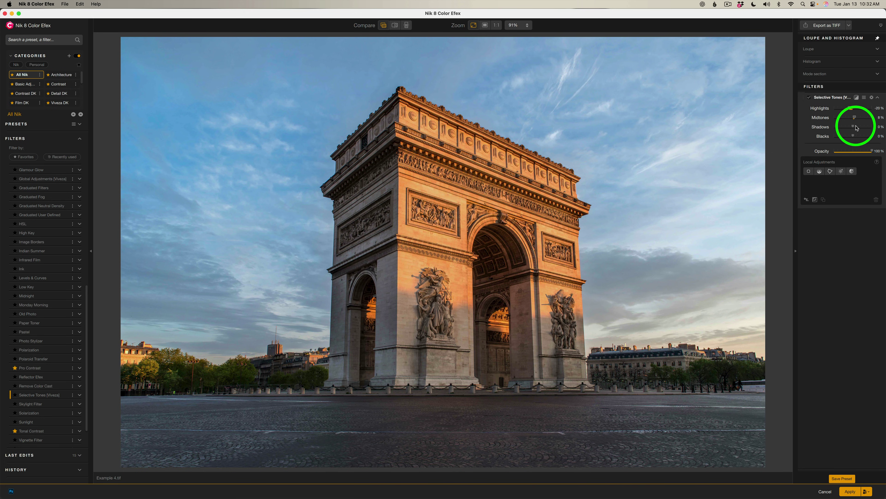
drag(854, 128, 861, 129)
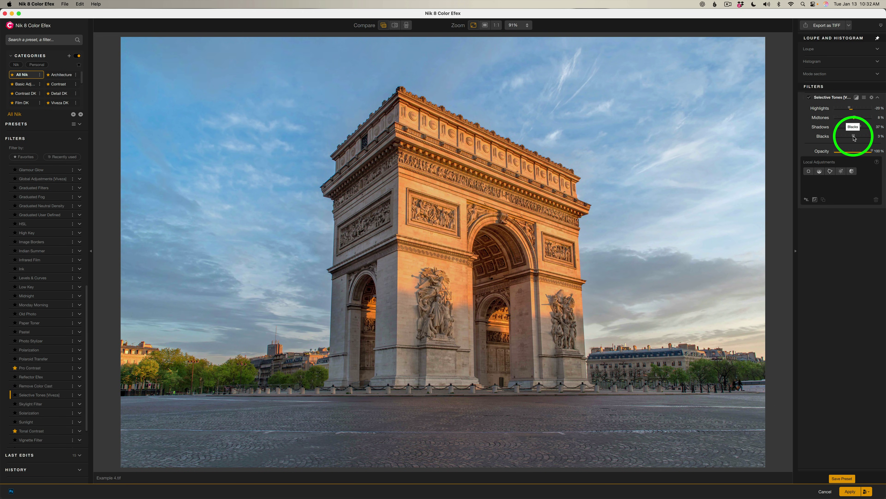
drag(853, 136, 851, 136)
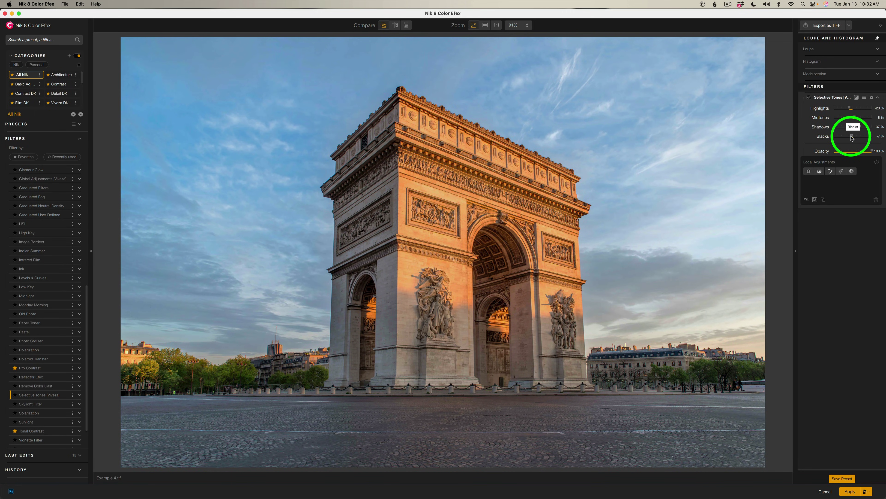
click(809, 99)
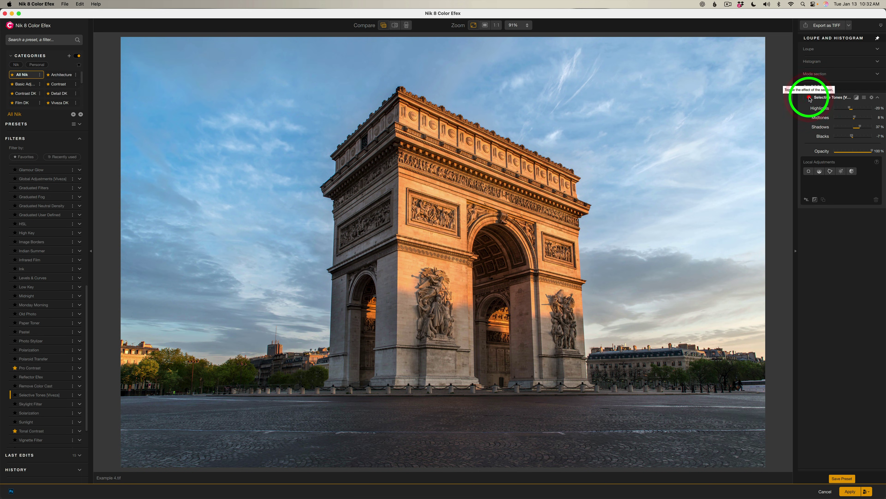
click(809, 99)
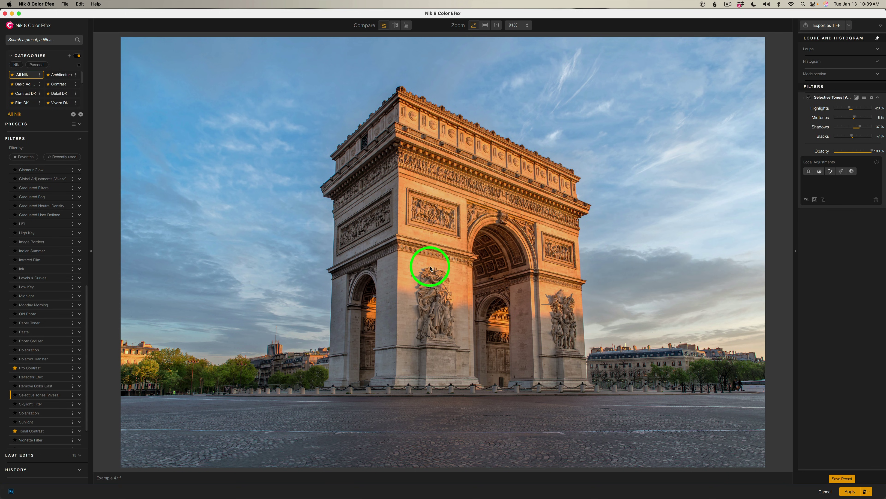
Place a control line on the road, fading upward to the arch's base, with luminance and chrominance selectivity at 0%
click(820, 171)
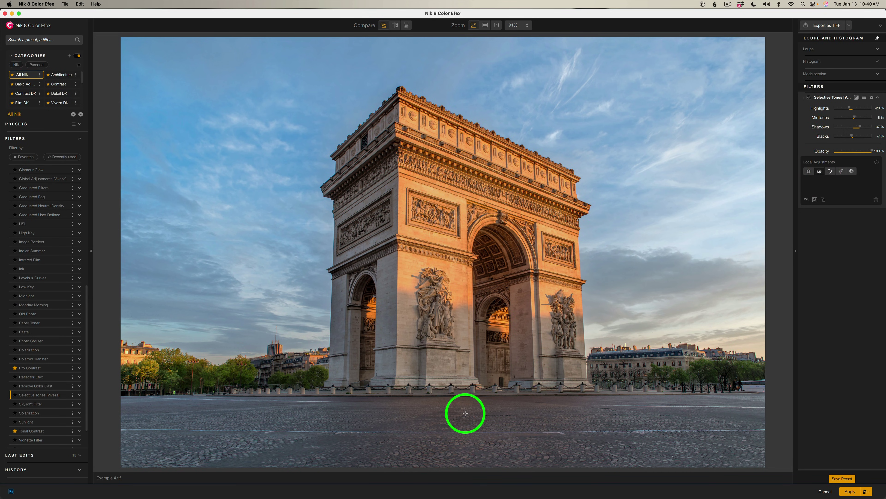
mouse_move(459, 405)
mouse_down()
mouse_move(456, 278)
mouse_move(461, 404)
mouse_move(462, 394)
mouse_up()
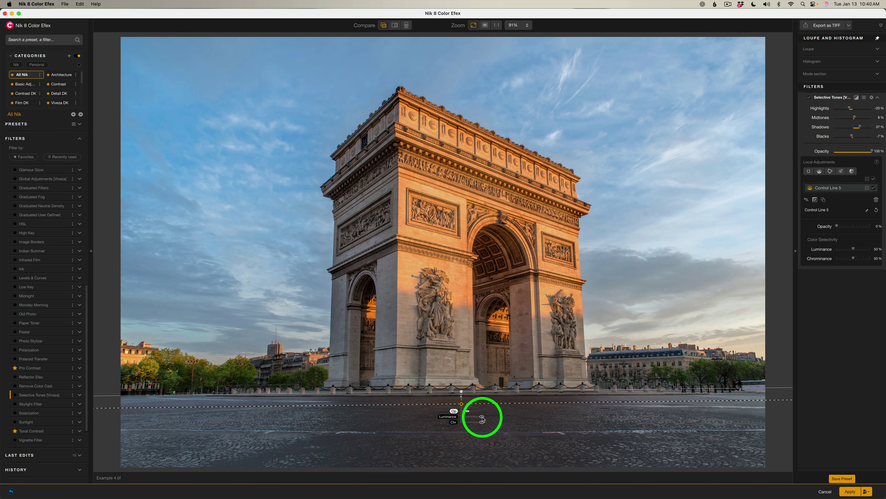
mouse_move(482, 419)
mouse_down()
mouse_move(447, 417)
mouse_move(483, 422)
mouse_move(457, 420)
mouse_move(473, 430)
mouse_up()
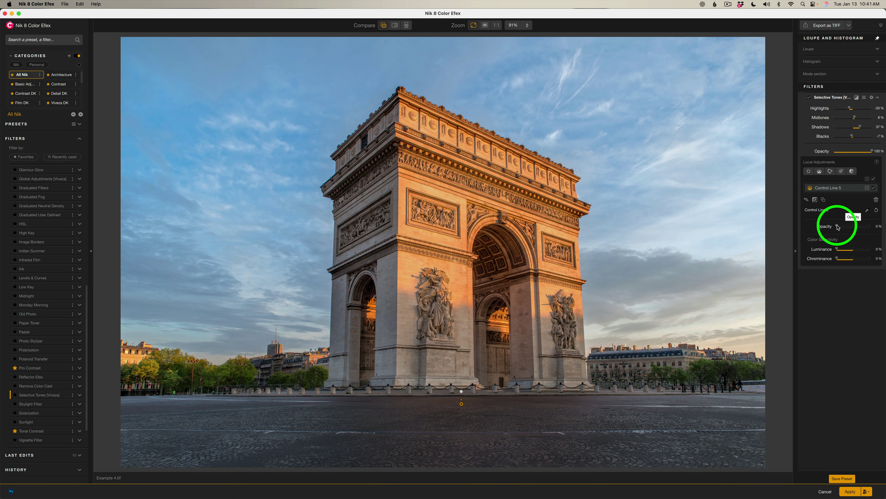
Set the road control line's opacity to 25% and compare the arch photo with and without the filter
mouse_move(838, 226)
mouse_down()
mouse_move(877, 229)
mouse_move(832, 228)
mouse_move(847, 229)
mouse_up()
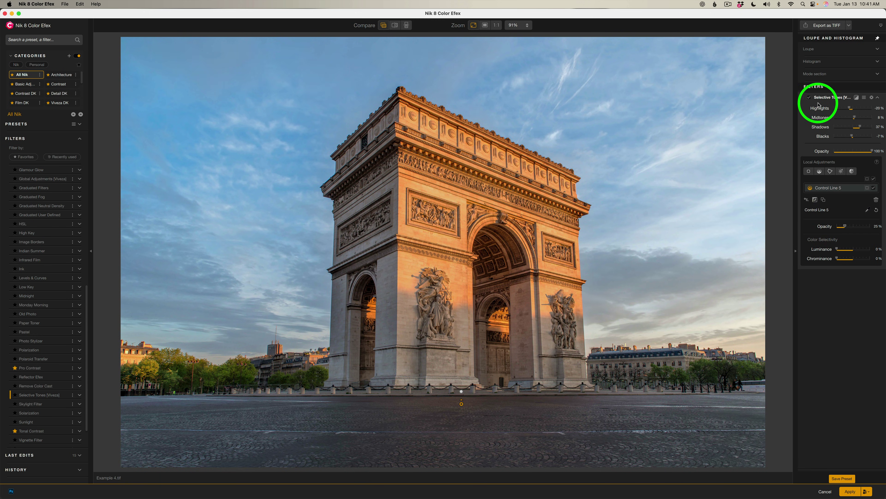
click(809, 97)
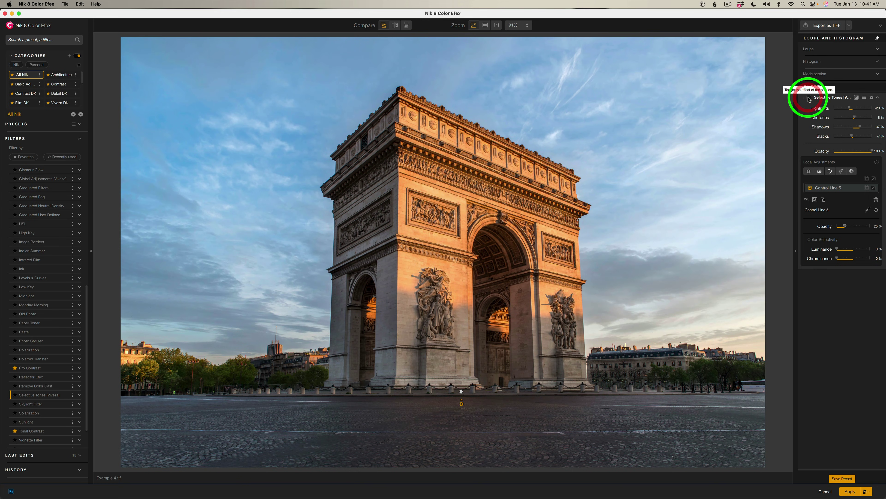
click(808, 98)
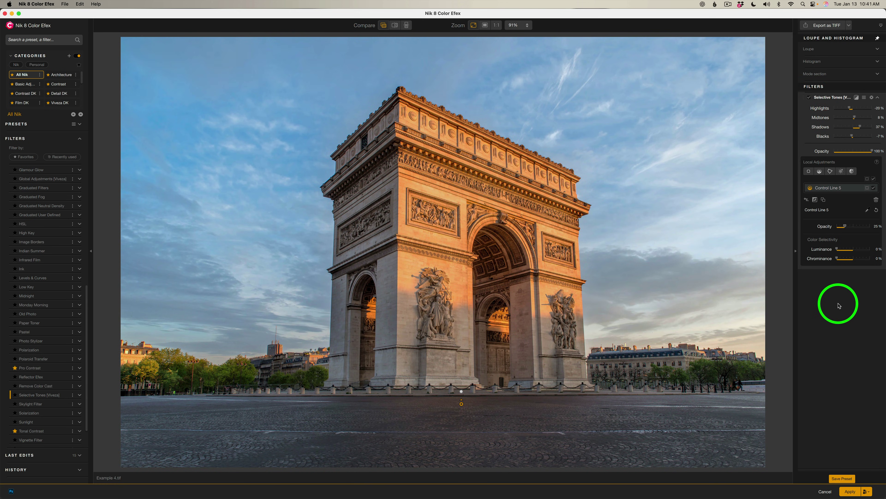